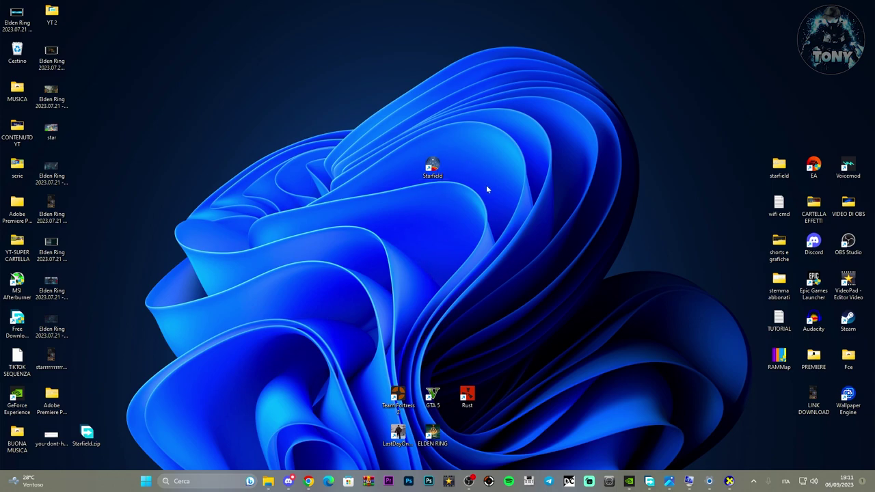
Step: Open Task Manager, check the end-task option for Discord and the process details, and close it
right_click(145, 481)
click(140, 369)
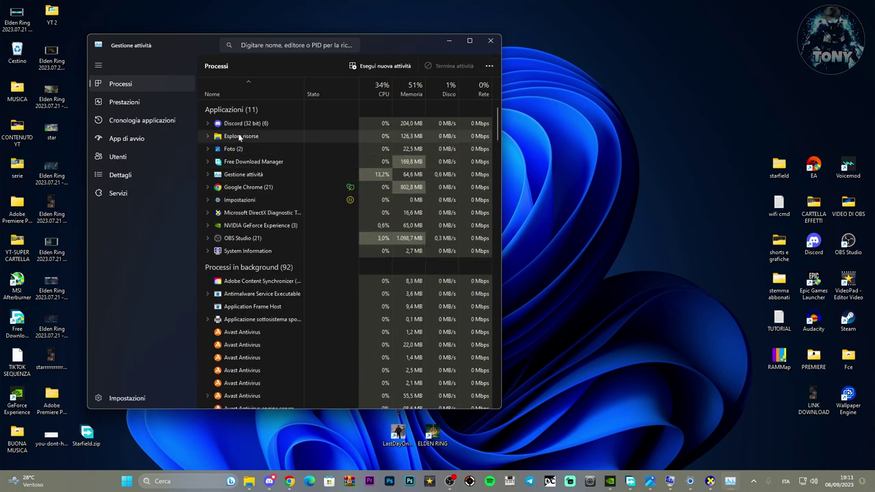
click(243, 125)
right_click(244, 125)
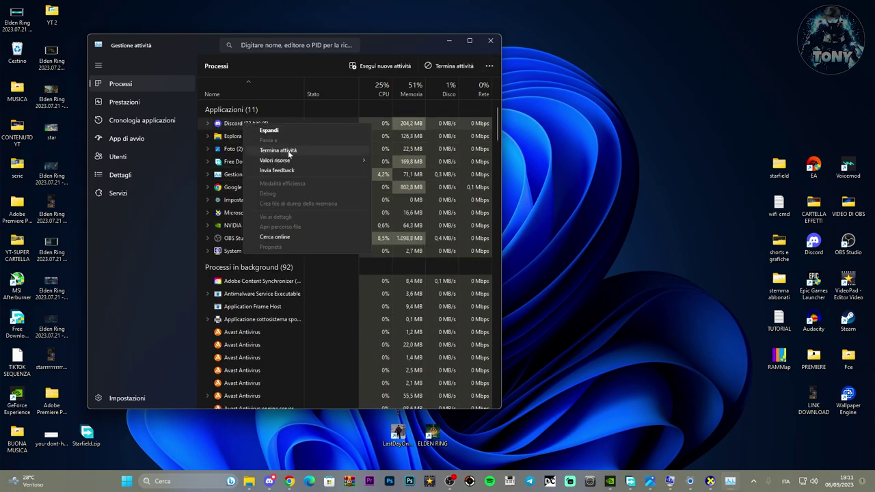
click(188, 176)
click(187, 176)
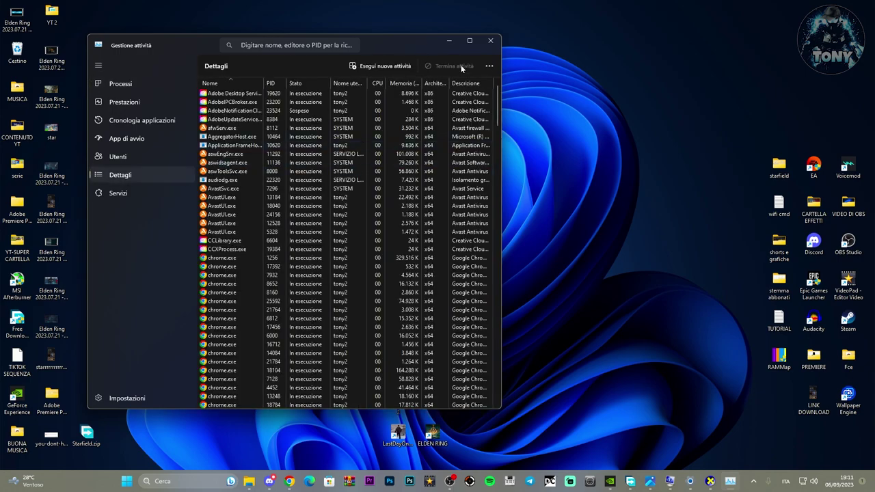
click(491, 41)
Step: Open the Starfield shortcut's file location and show the properties of the Starfield application file
right_click(432, 165)
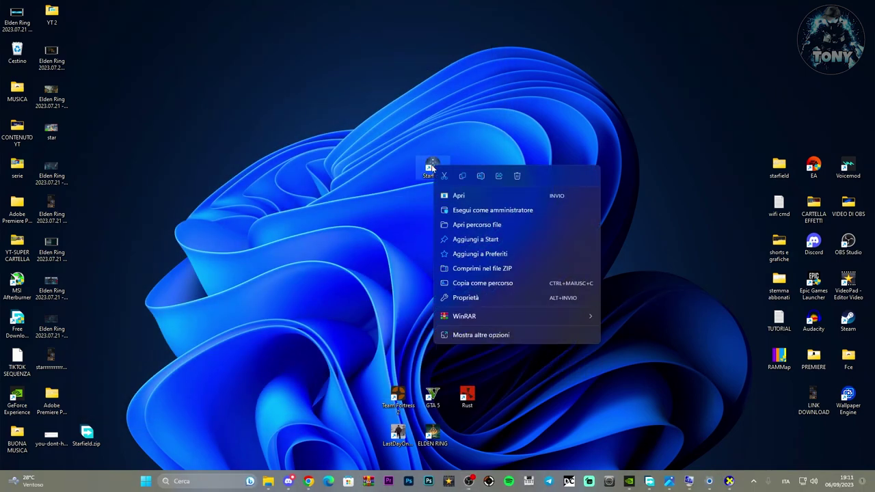
click(465, 225)
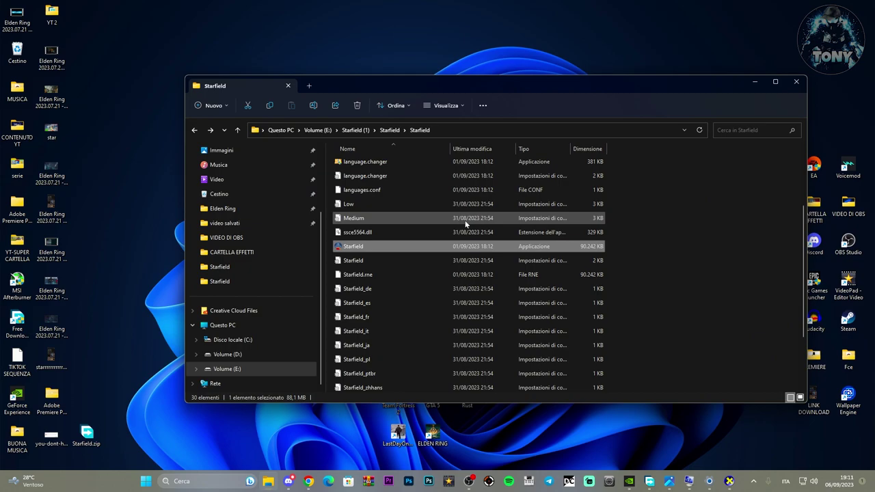
right_click(385, 246)
click(432, 404)
click(451, 401)
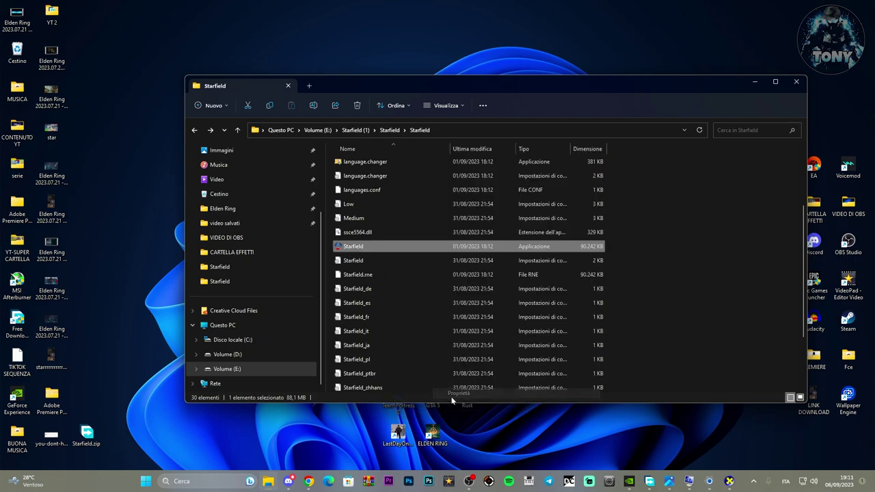
Step: In Starfield's compatibility settings, disable fullscreen optimizations and enable running the program as administrator
drag(519, 209, 413, 141)
click(412, 162)
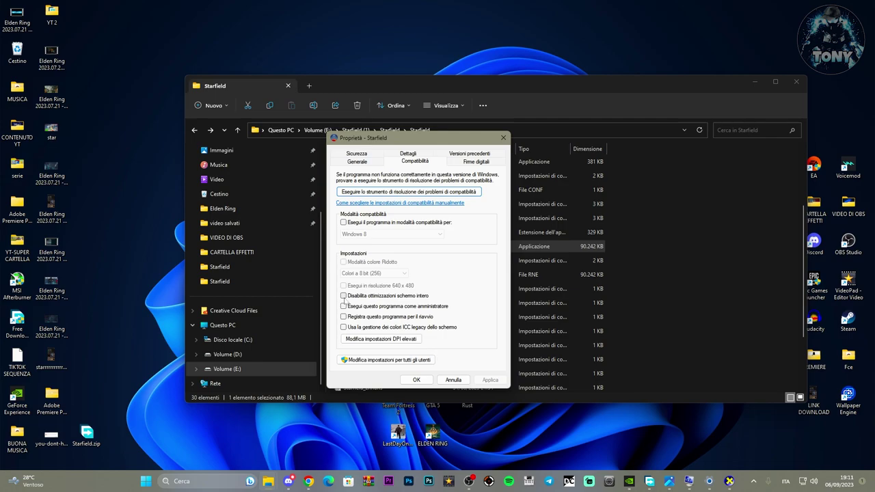
click(343, 296)
click(343, 306)
Step: Enable Starfield's program DPI setting based on Windows sign-in and the high DPI scaling override performed by the application
click(361, 339)
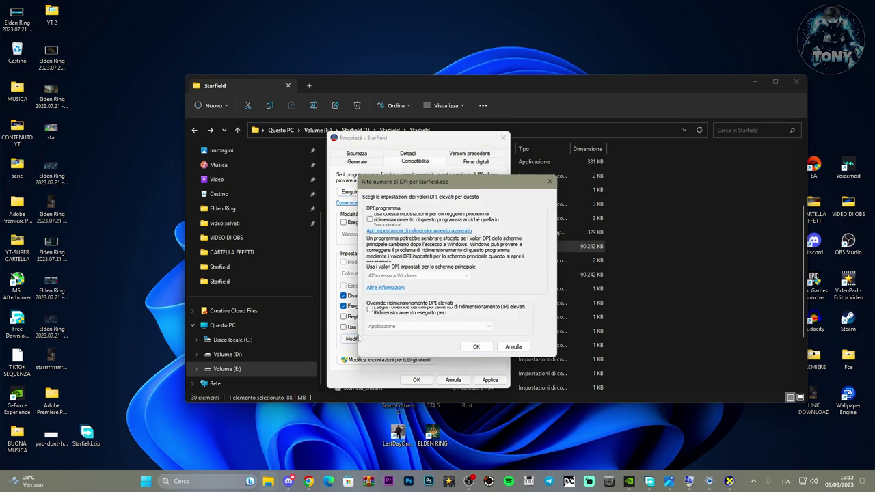
click(369, 219)
click(370, 309)
click(418, 275)
click(408, 283)
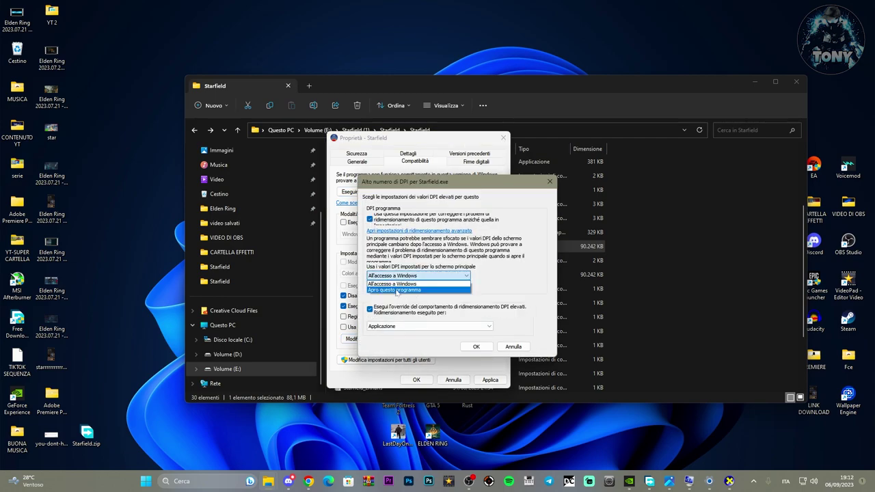
click(476, 346)
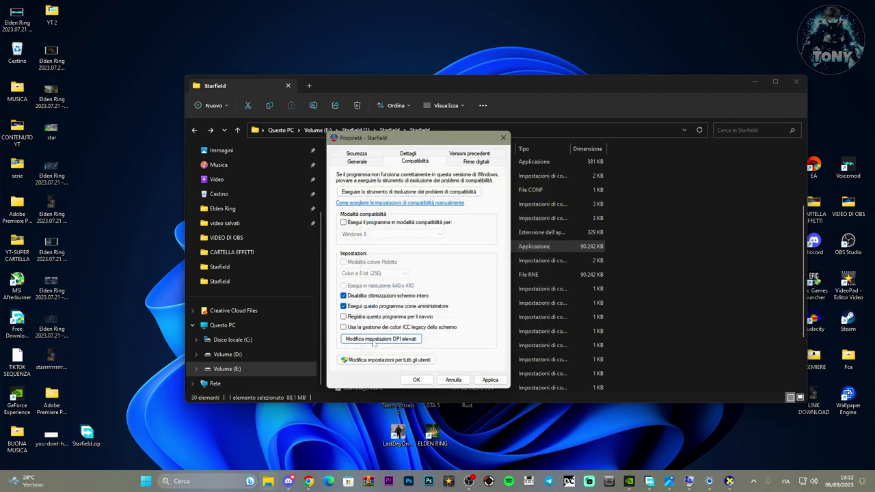
Step: In Starfield's compatibility settings for all users, disable fullscreen optimizations and enable running as administrator, leaving compatibility mode off
click(387, 360)
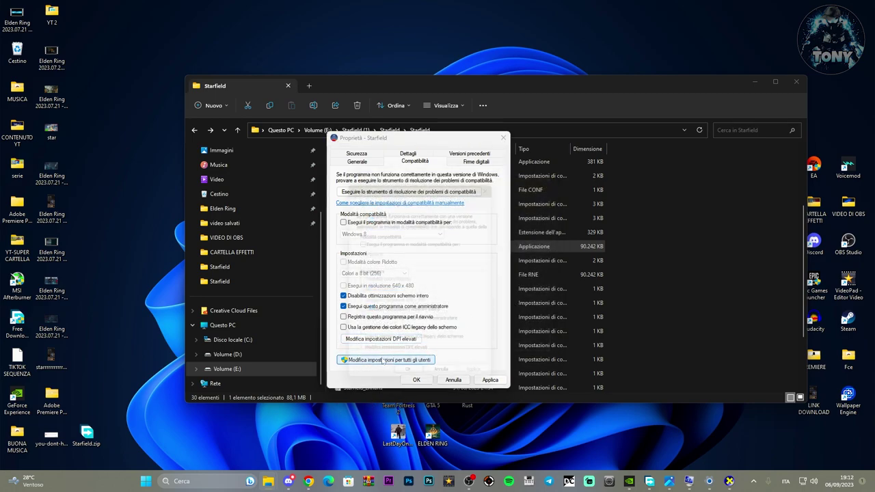
click(358, 241)
click(358, 240)
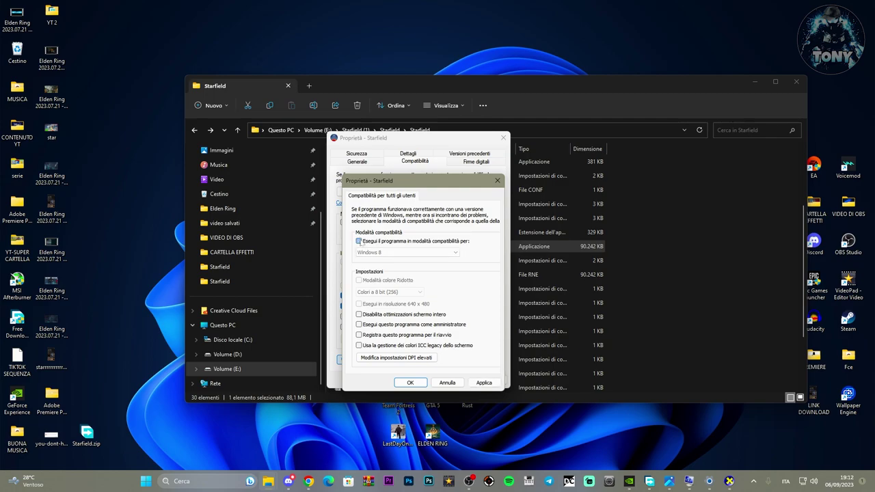
click(359, 314)
click(359, 324)
Step: Enable the program DPI setting and the high DPI scaling override for all users, confirm Starfield's properties and close the game folder
click(396, 357)
click(384, 352)
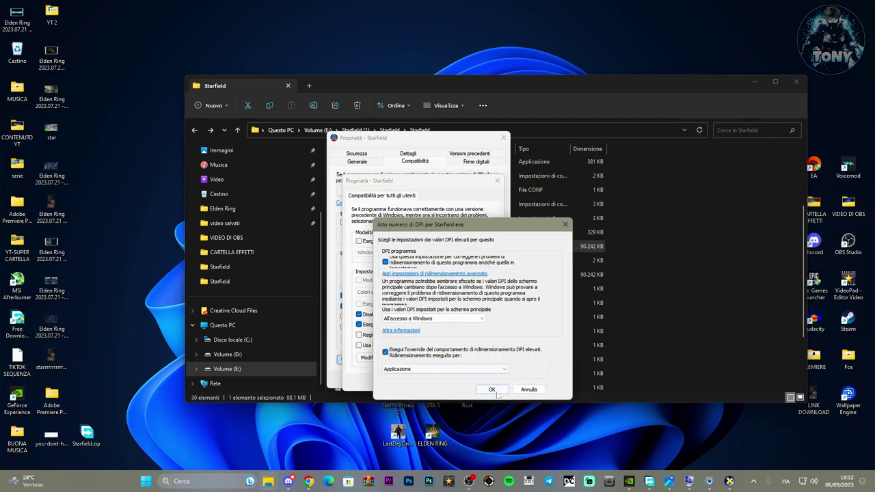
click(492, 389)
click(410, 383)
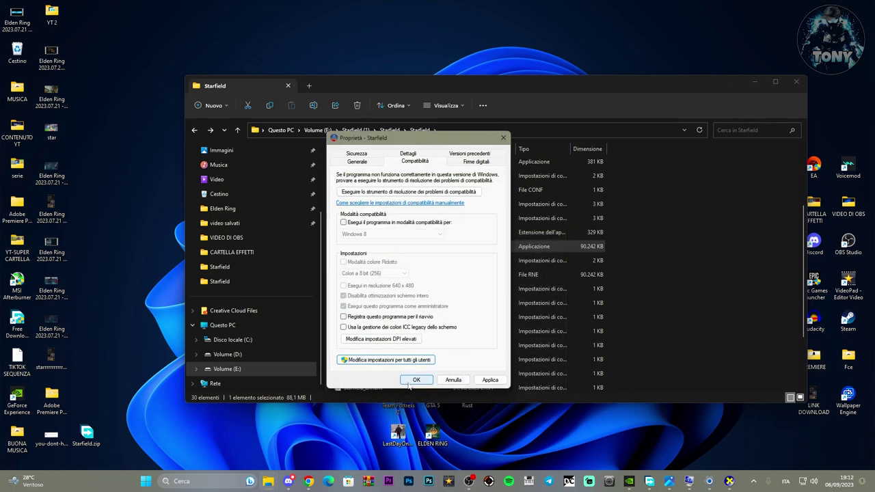
click(416, 382)
drag(469, 80, 437, 72)
click(765, 74)
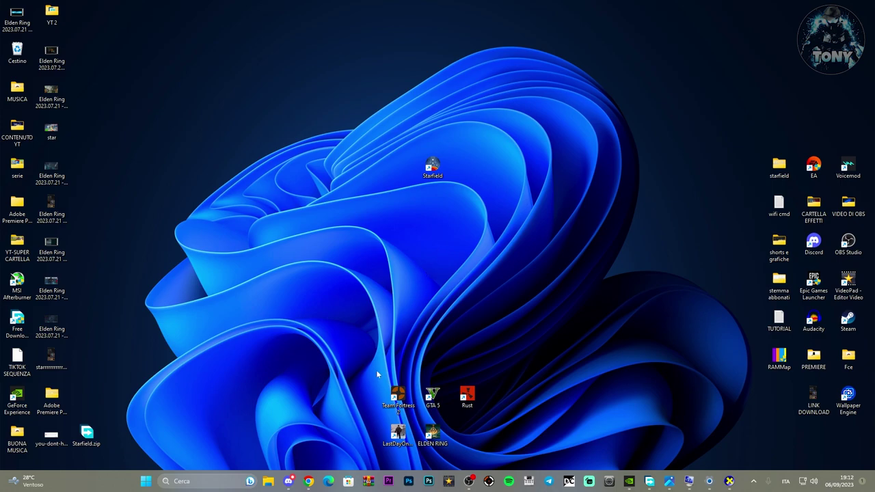
Step: Switch to Chrome and look at the missing DLL search on DLL-Files.com
click(308, 481)
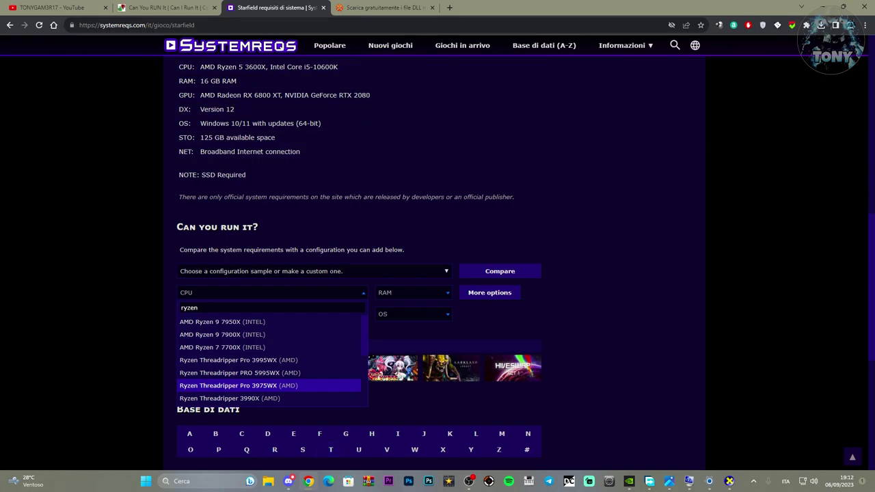
key(ctrl+Tab)
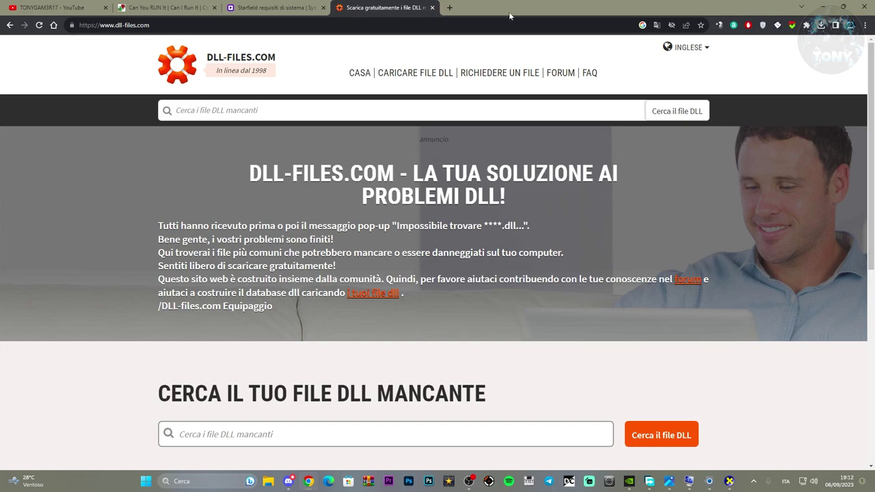
click(273, 111)
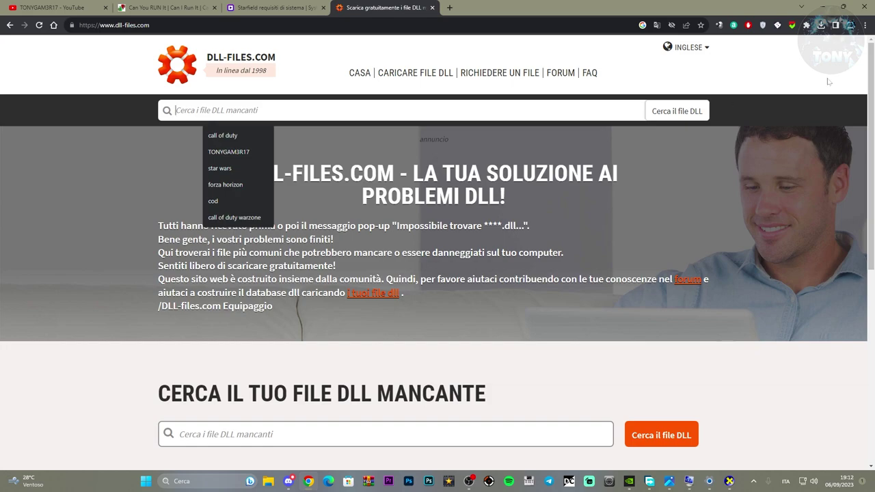
click(822, 7)
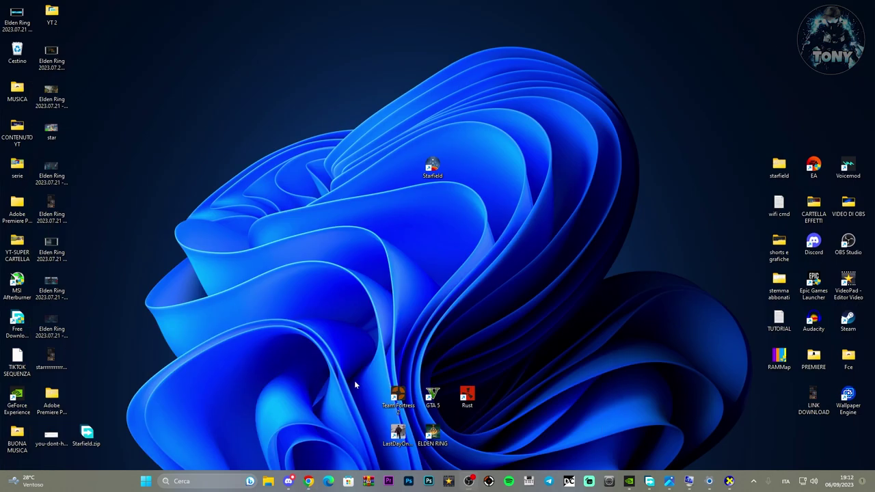
Step: Switch to File Explorer and browse to the system folders inside the Windows folder on drive C:
click(268, 481)
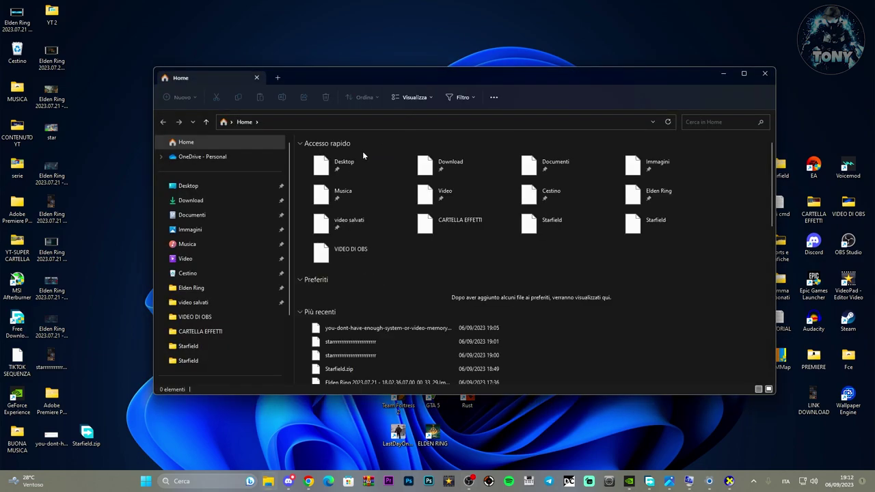
scroll(218, 293, down, 3)
click(192, 316)
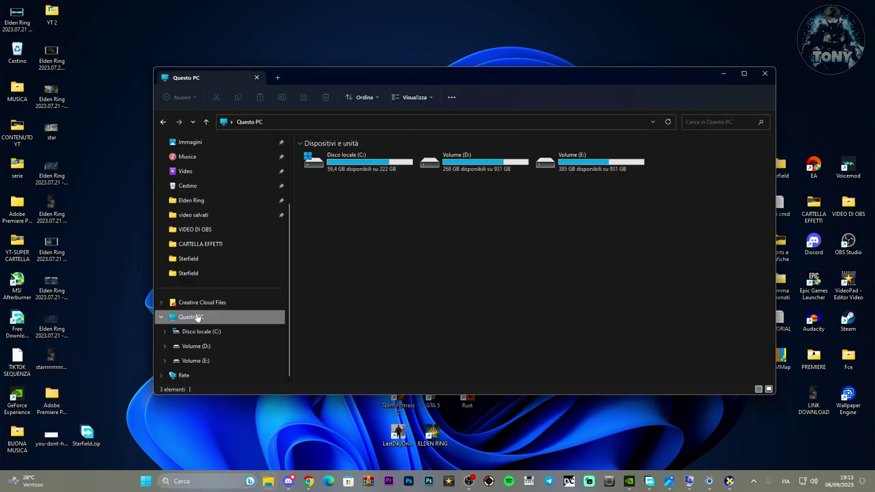
double_click(350, 163)
click(334, 328)
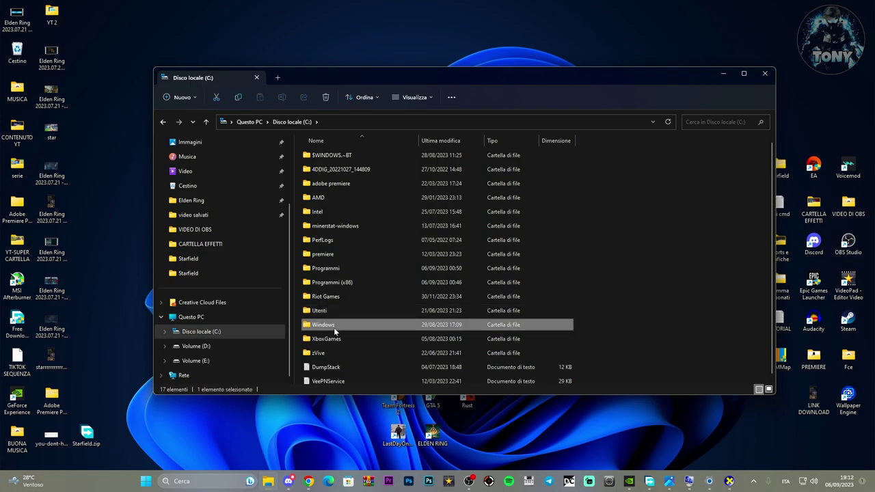
double_click(334, 328)
scroll(403, 263, down, 20)
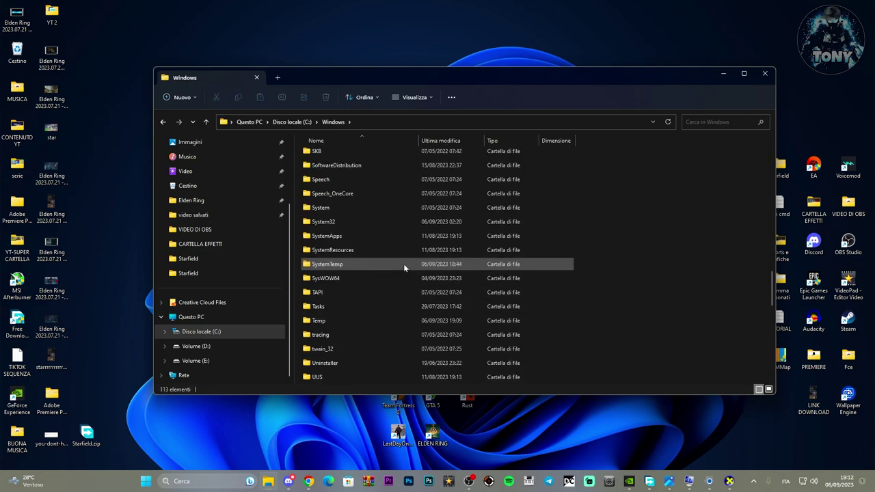
Step: Locate the System32 and SysWOW64 folders and check the PC's system information
click(353, 221)
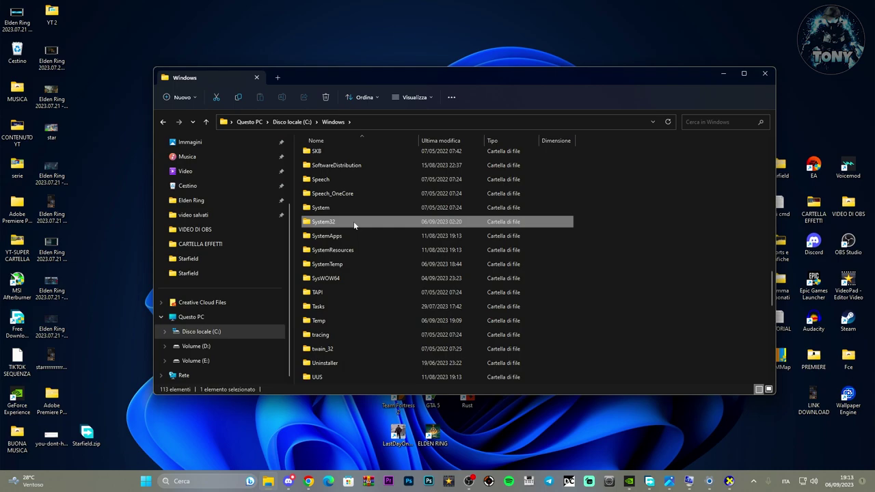
click(351, 278)
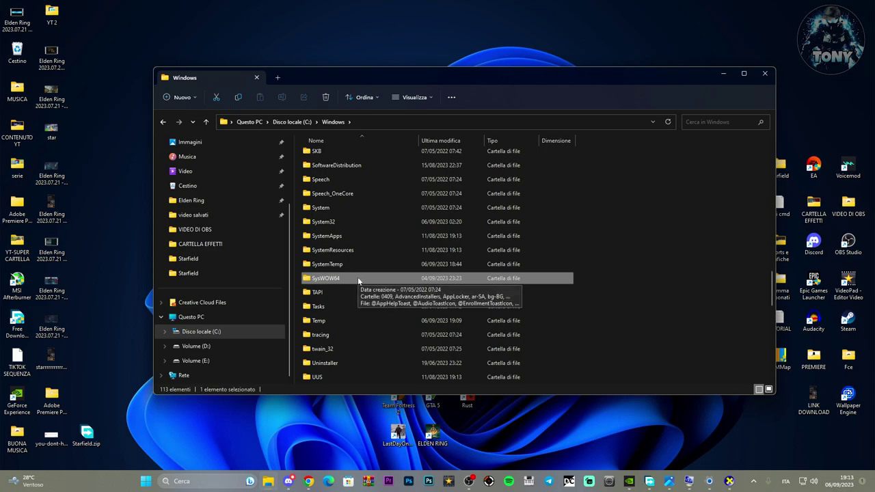
right_click(144, 482)
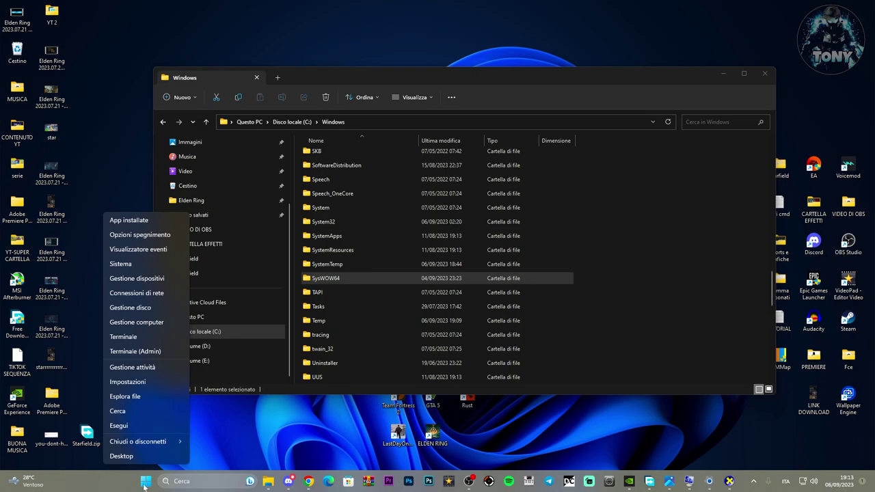
click(121, 264)
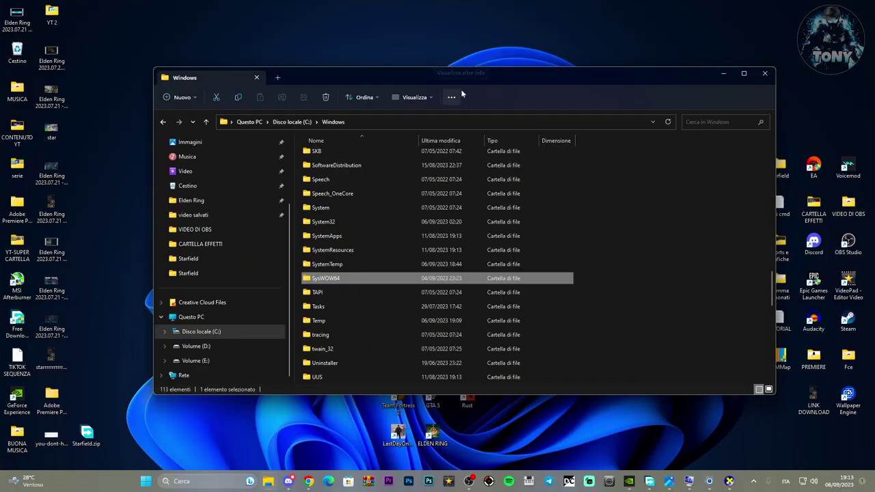
Step: Open the SysWOW64 folder, look through its DLL files and close the window
double_click(345, 278)
scroll(605, 230, down, 20)
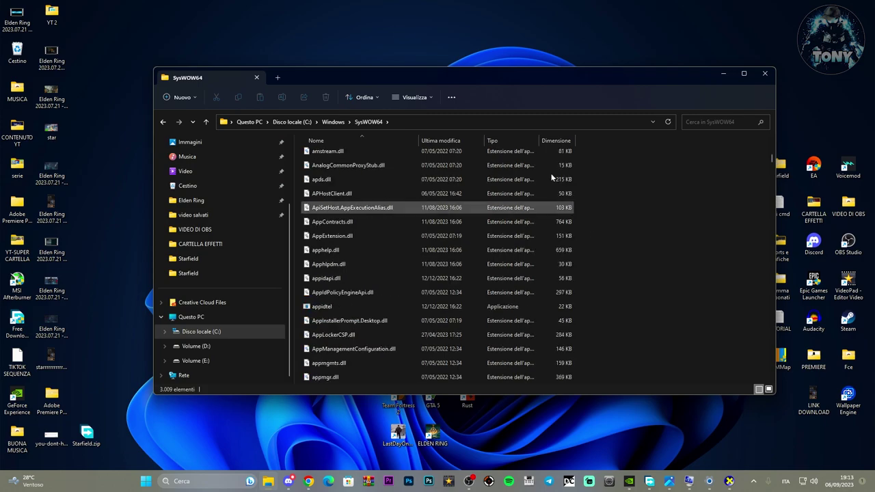
drag(514, 85, 505, 81)
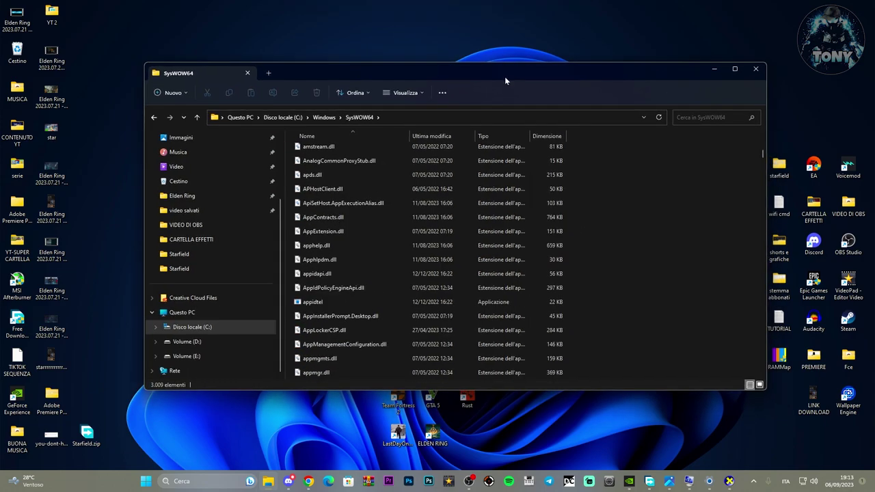
click(755, 68)
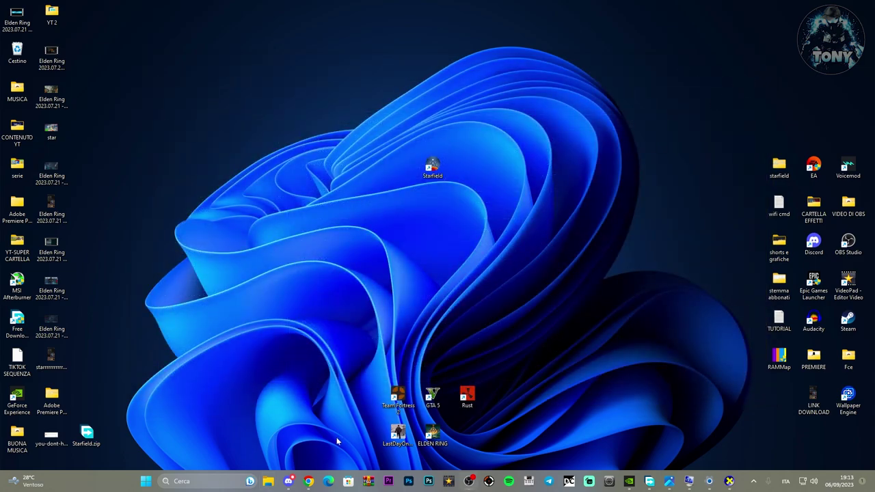
Step: Switch to Chrome and review Starfield's minimum and recommended system requirements on Can You RUN It
click(308, 480)
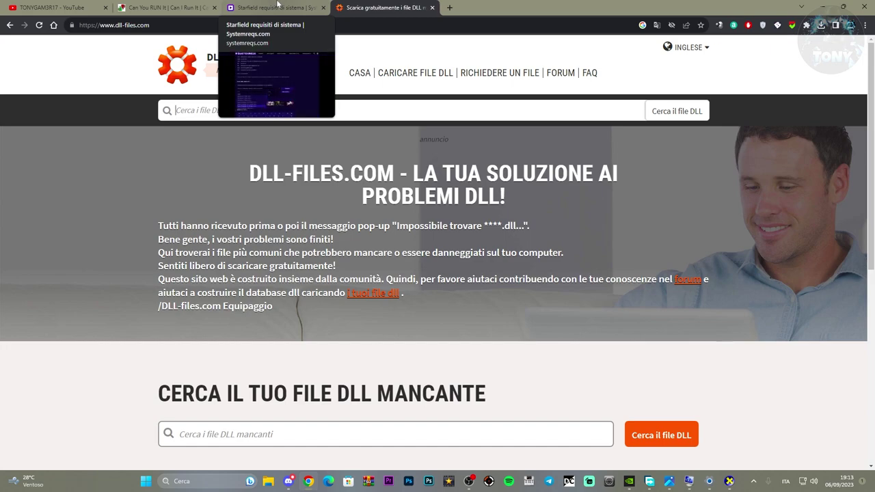
click(198, 7)
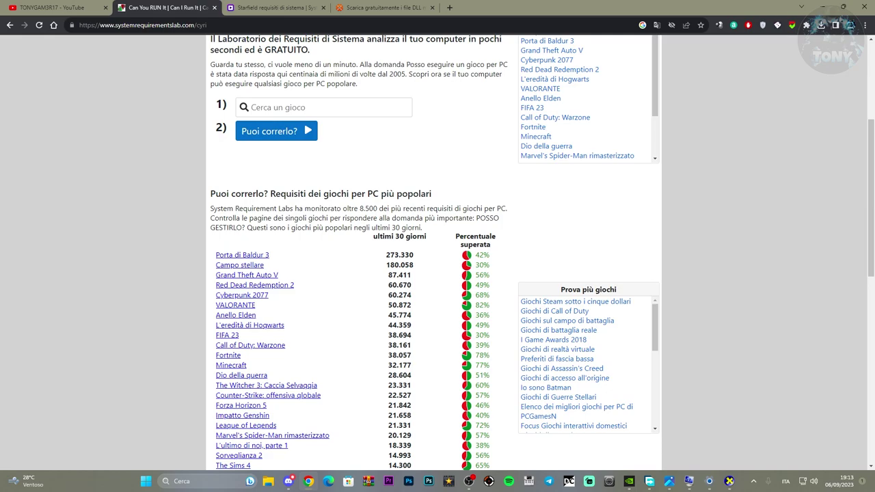
click(242, 266)
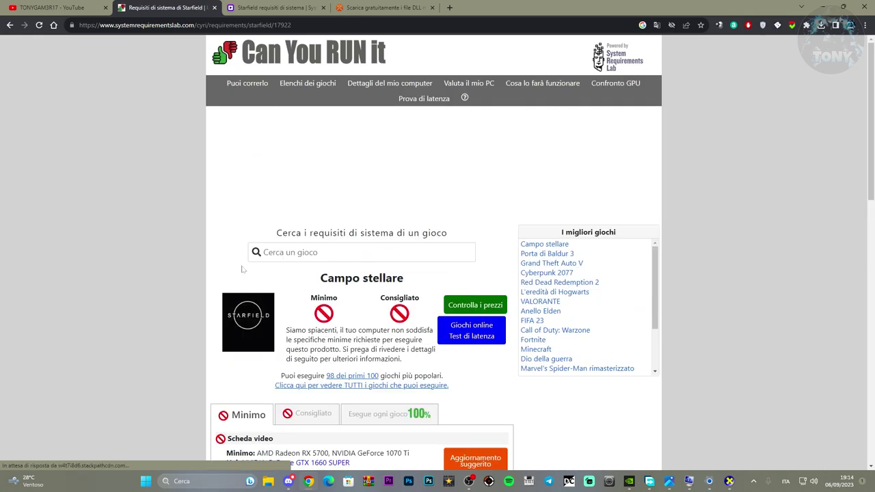
scroll(260, 253, down, 3)
scroll(293, 226, up, 2)
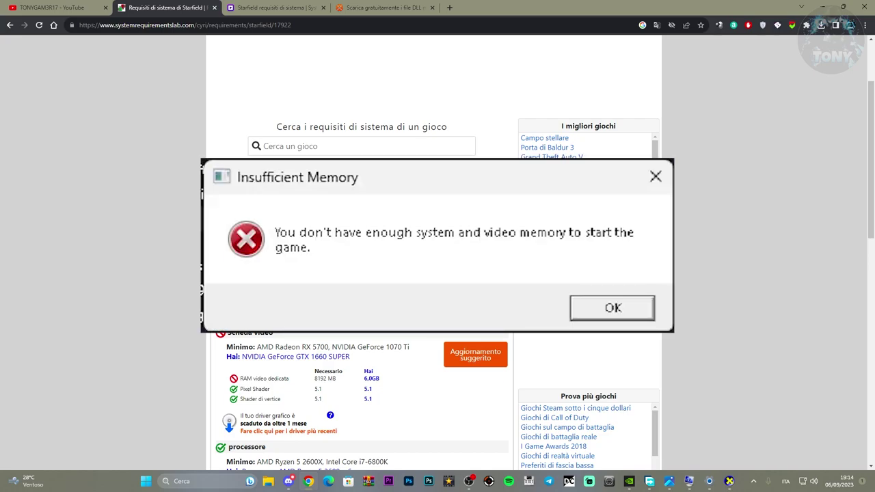
scroll(362, 273, up, 2)
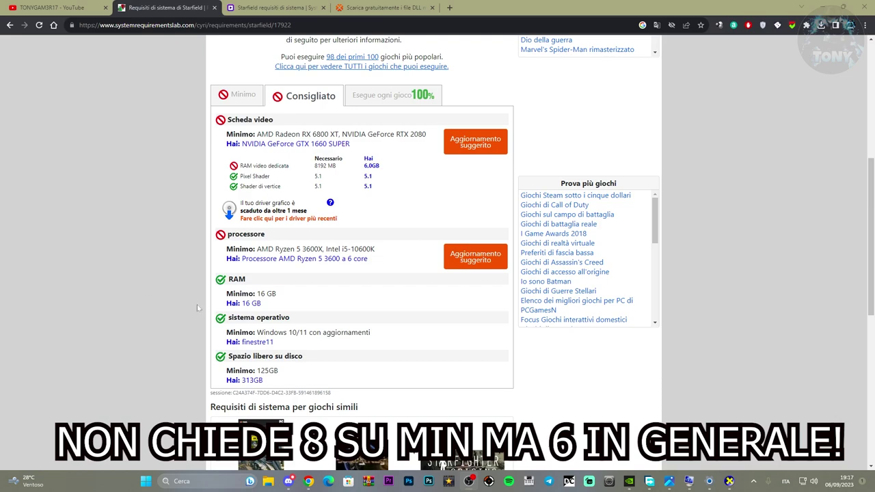
Step: Compare Starfield's requirements on Systemreqs with a Ryzen 5 3600, GeForce GTX 1660, 16 GB RAM and Windows 11 configuration, and review the expected FPS
click(237, 95)
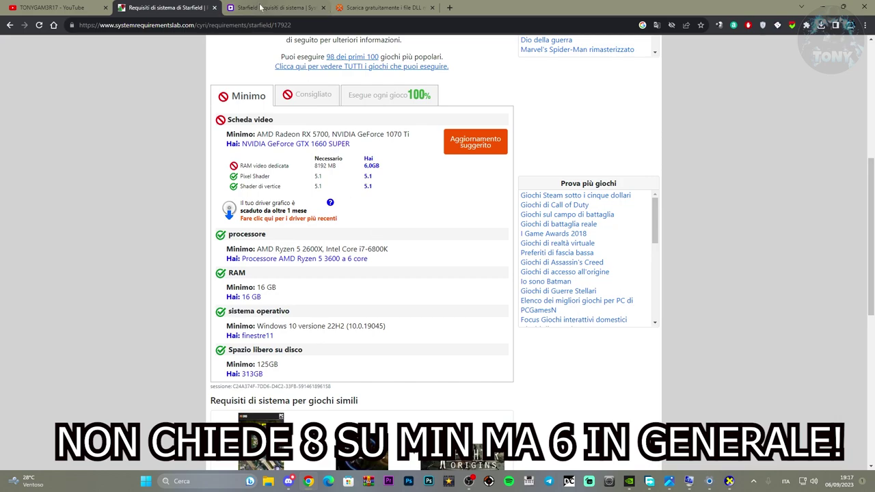
key(ctrl+Tab)
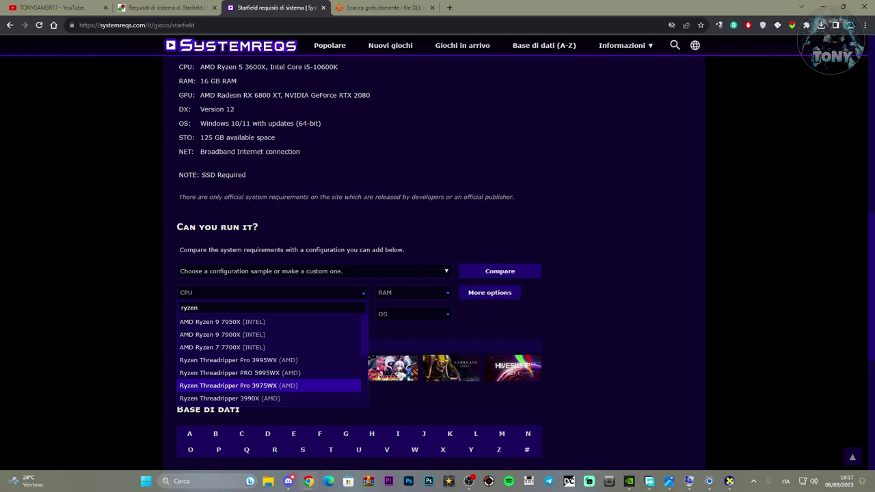
text(5 3600)
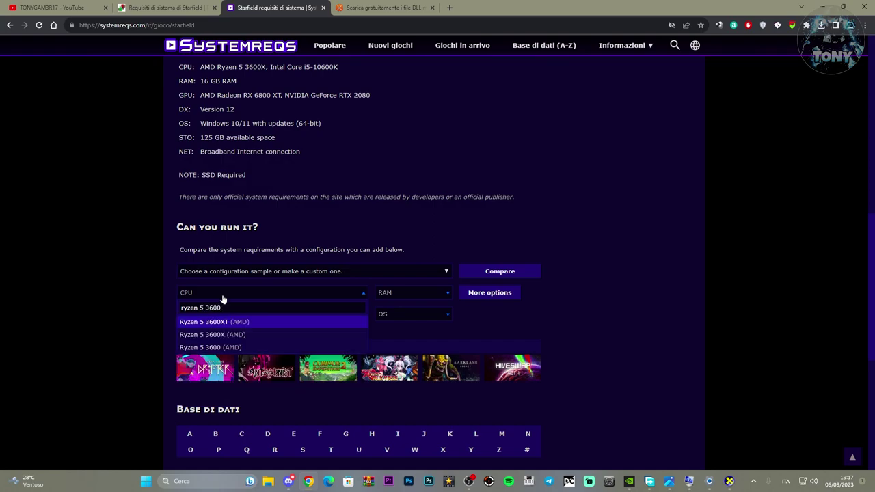
click(367, 319)
click(498, 272)
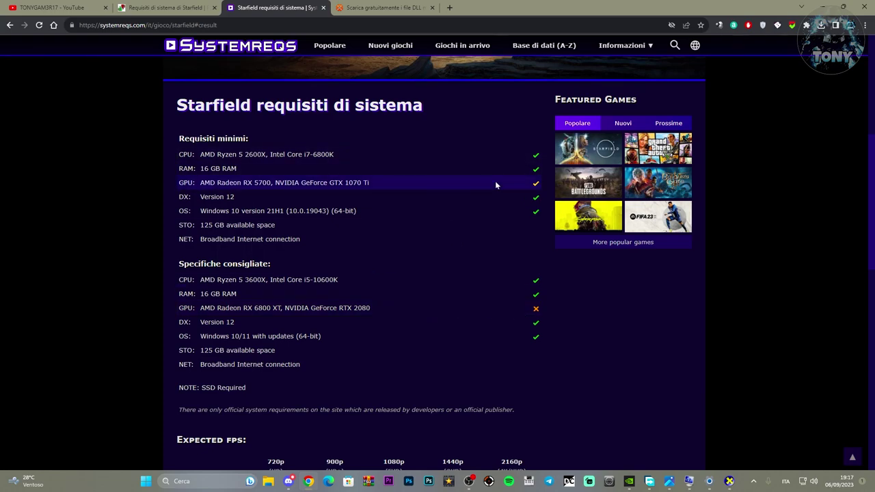
scroll(495, 184, down, 3)
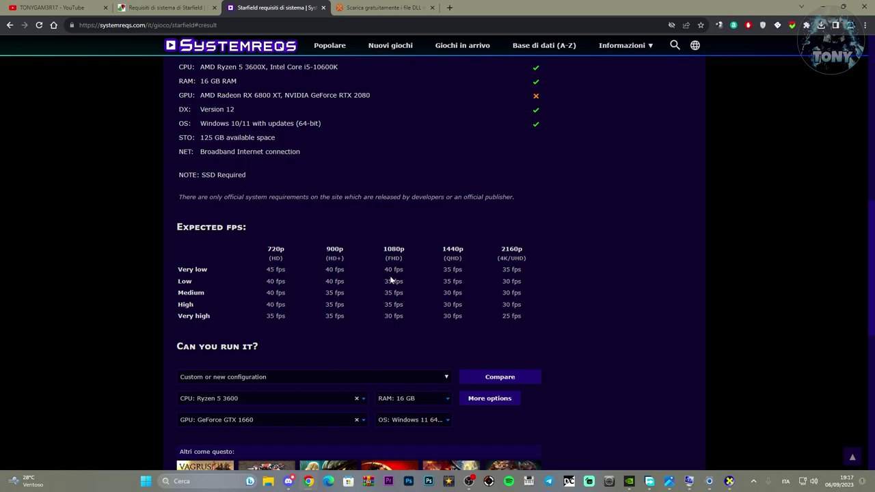
click(322, 9)
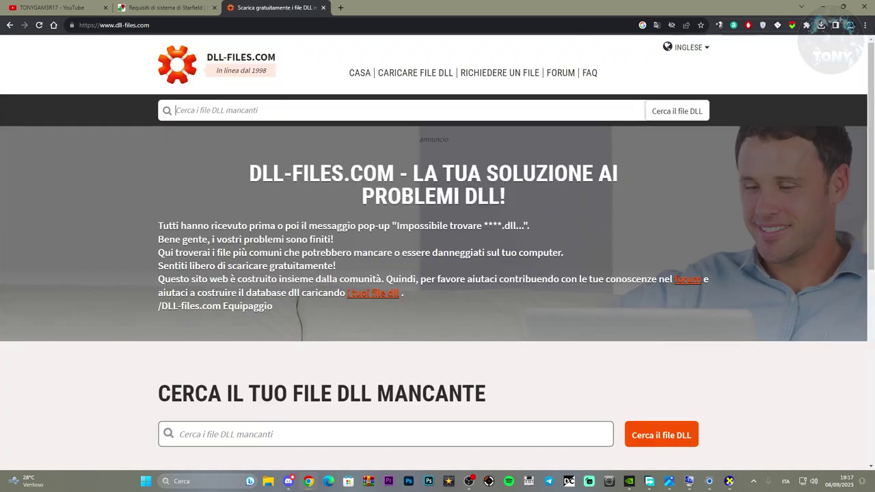
Step: Launch Starfield from the desktop as a test, quit from its main menu and dismiss the program compatibility troubleshooter
click(823, 6)
double_click(432, 167)
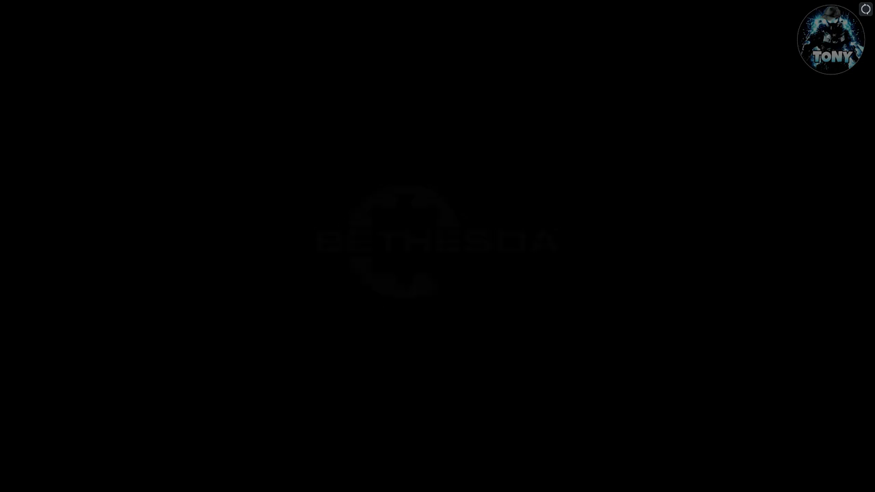
key(Return)
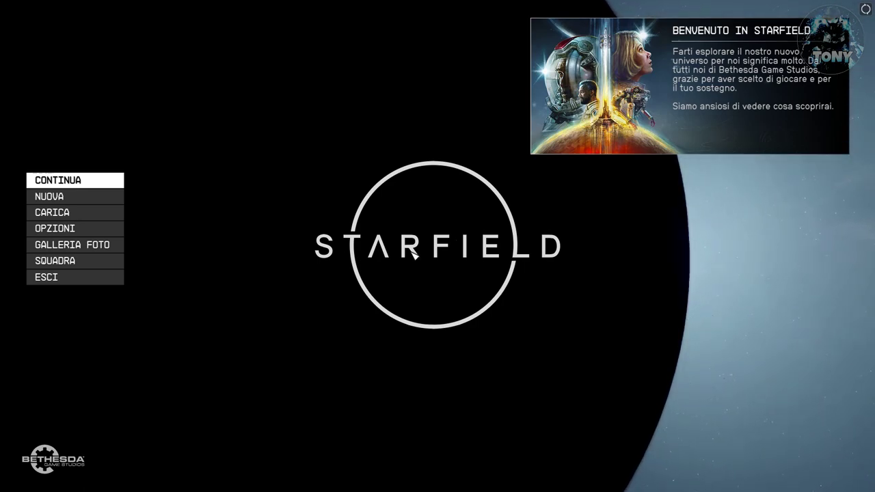
click(58, 278)
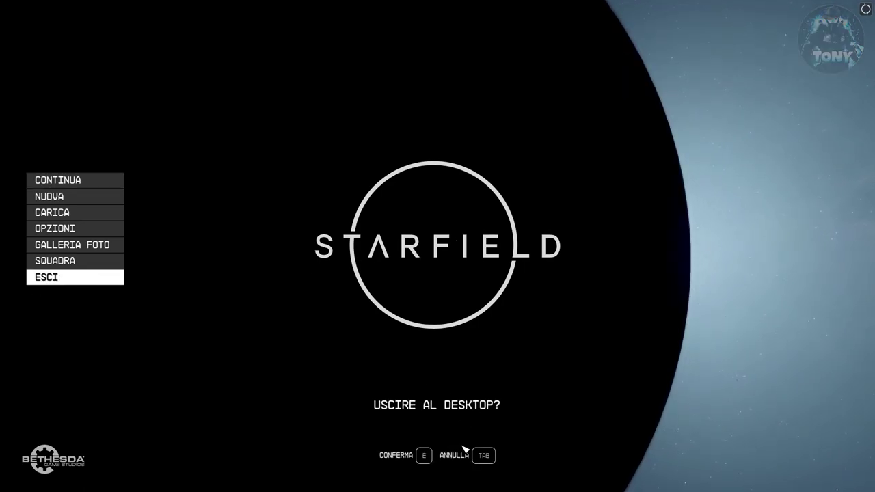
click(396, 455)
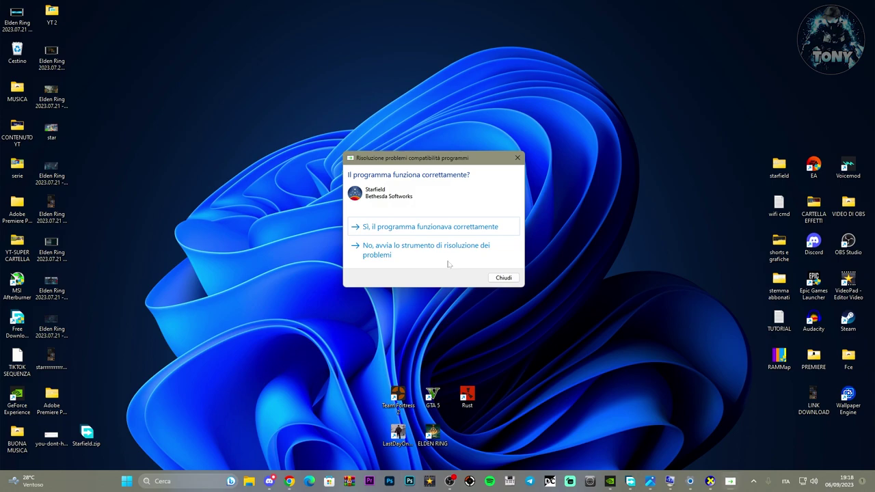
click(518, 158)
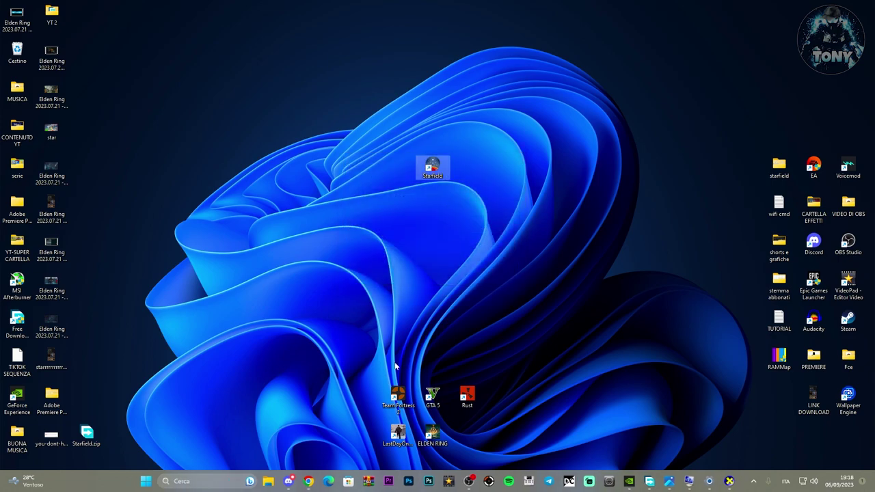
Step: Switch to Chrome, search for "microsoft visual c++" and locate the Visual Studio 2015–2022 redistributable download links on Microsoft Learn
click(309, 481)
click(341, 8)
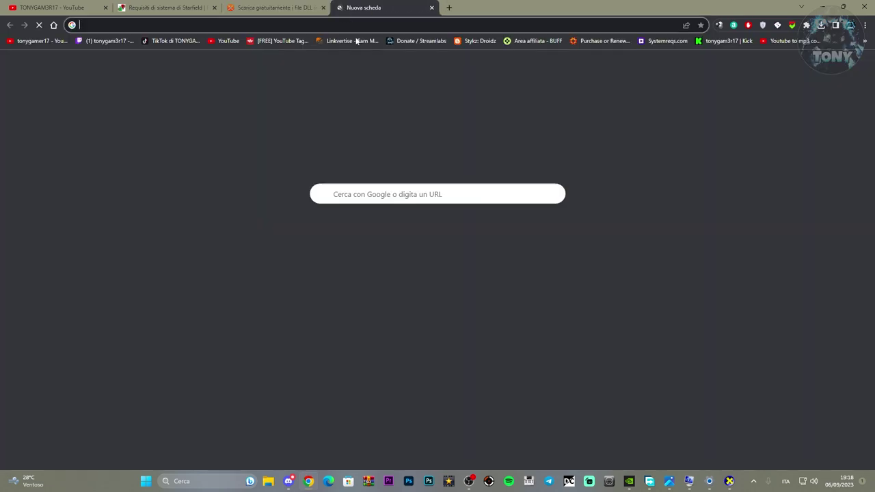
text(microso)
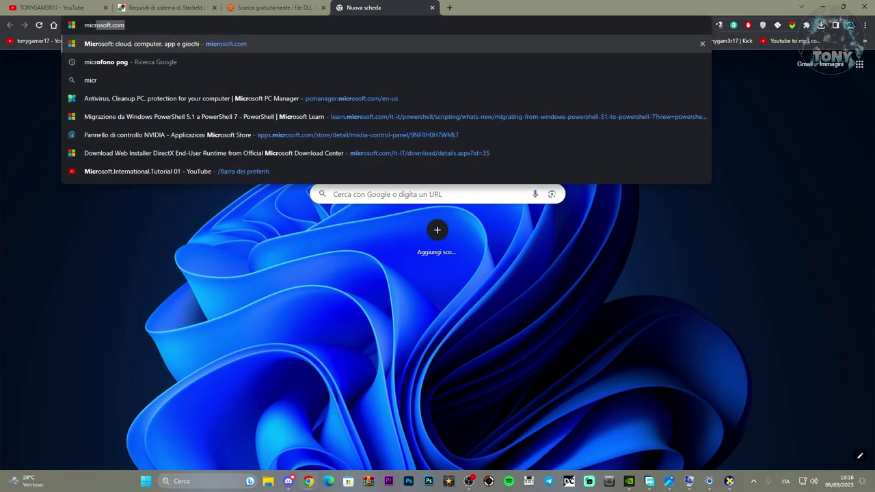
text(ft visu)
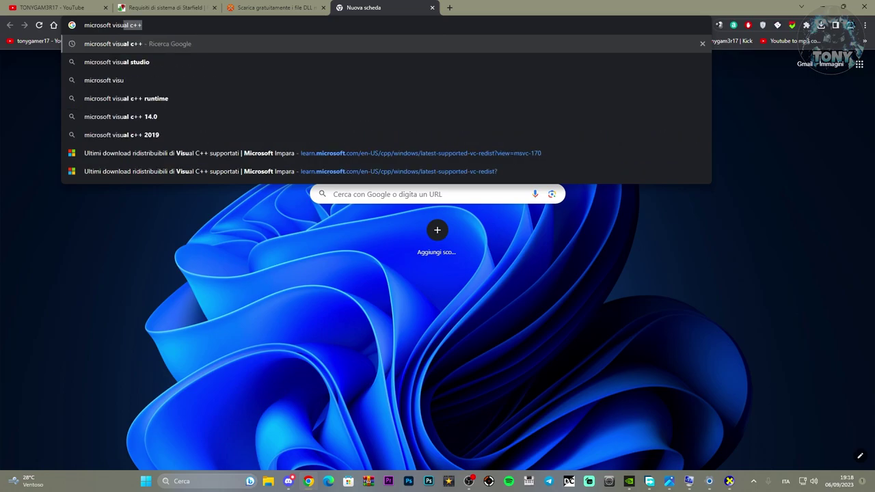
key(Return)
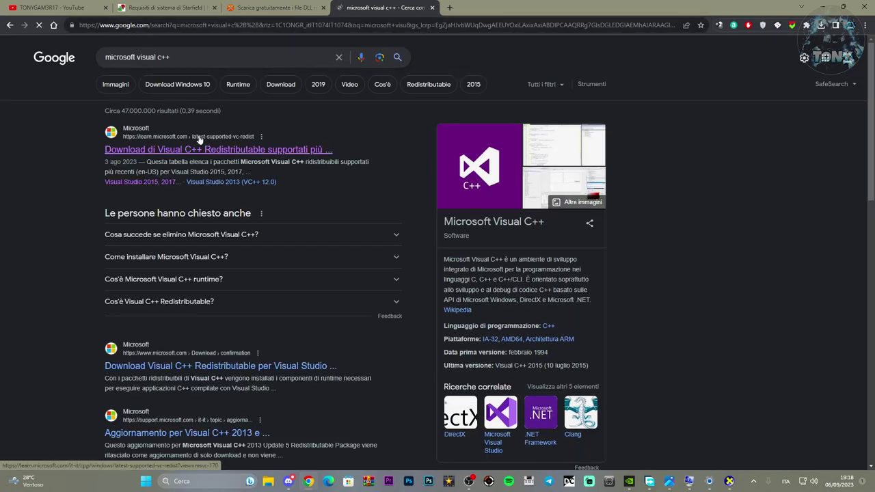
click(190, 144)
scroll(366, 141, down, 5)
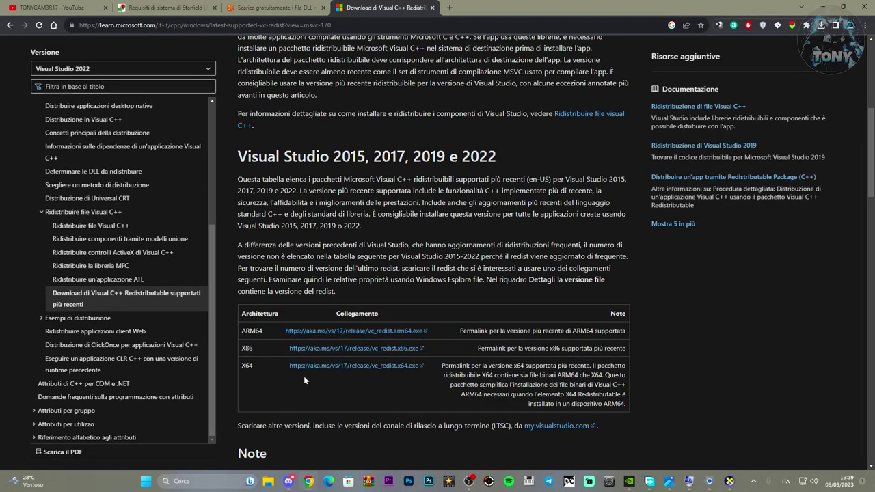
Step: Search the web for "runtime directx" and locate the Italian download on Microsoft's DirectX End-User Runtime page
key(Home)
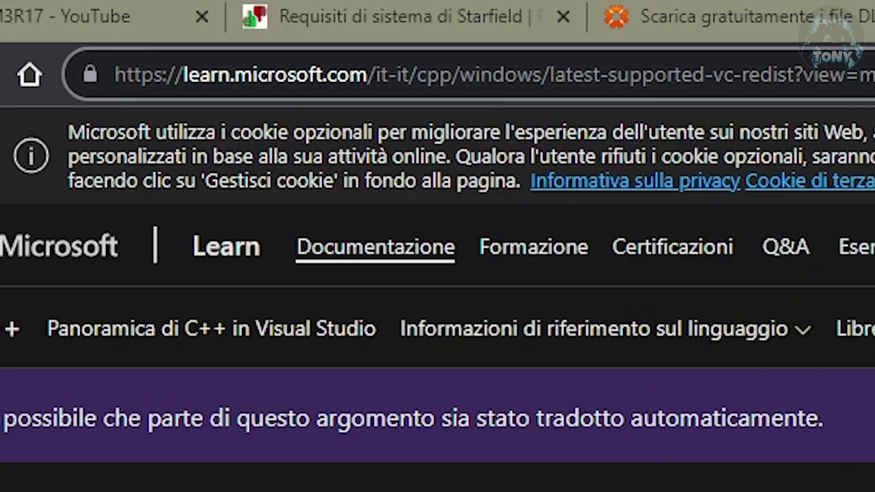
key(ctrl+l)
text(runtime)
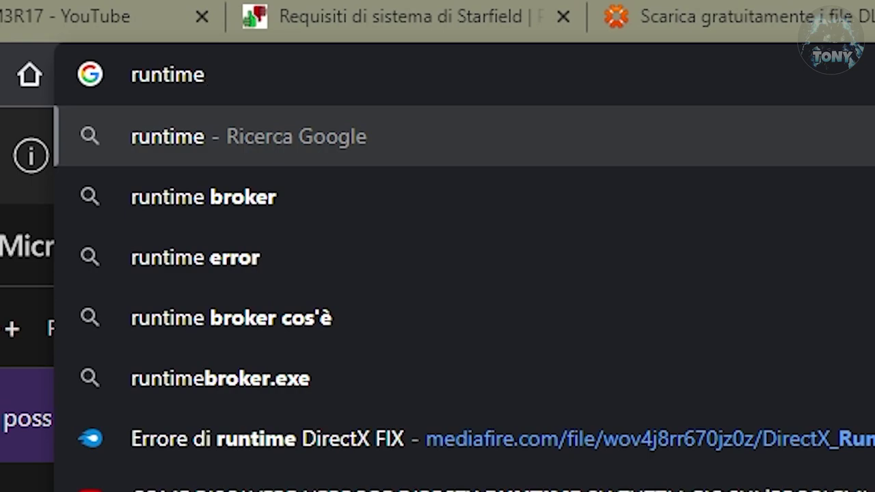
text( directx)
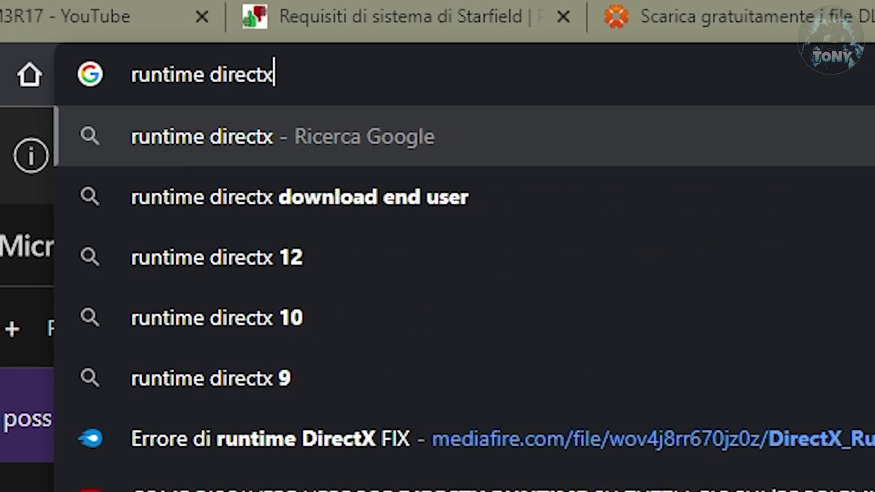
key(Return)
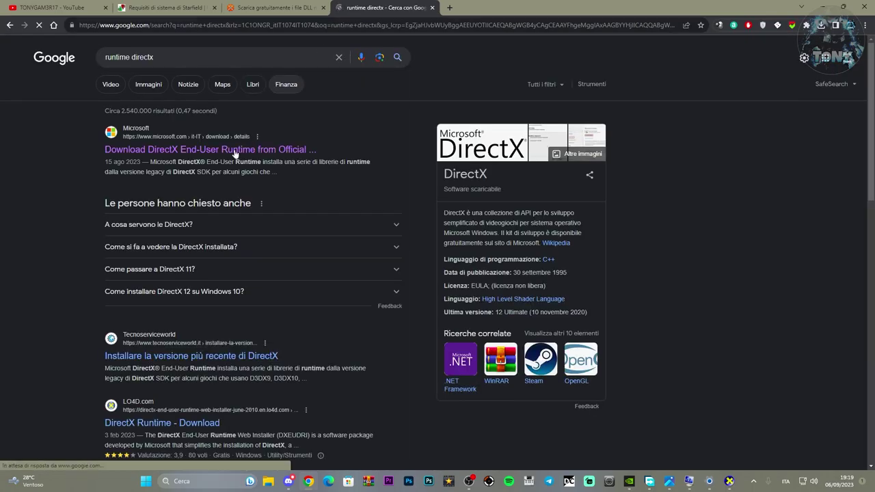
click(234, 150)
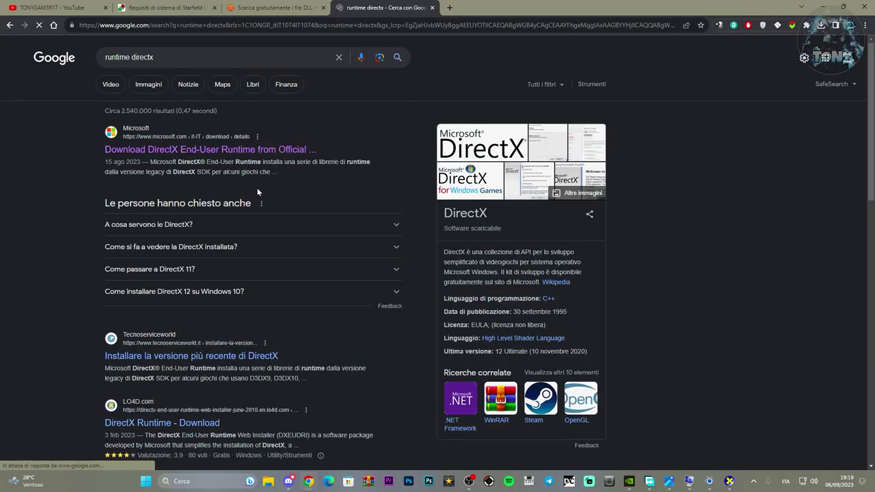
scroll(333, 238, down, 3)
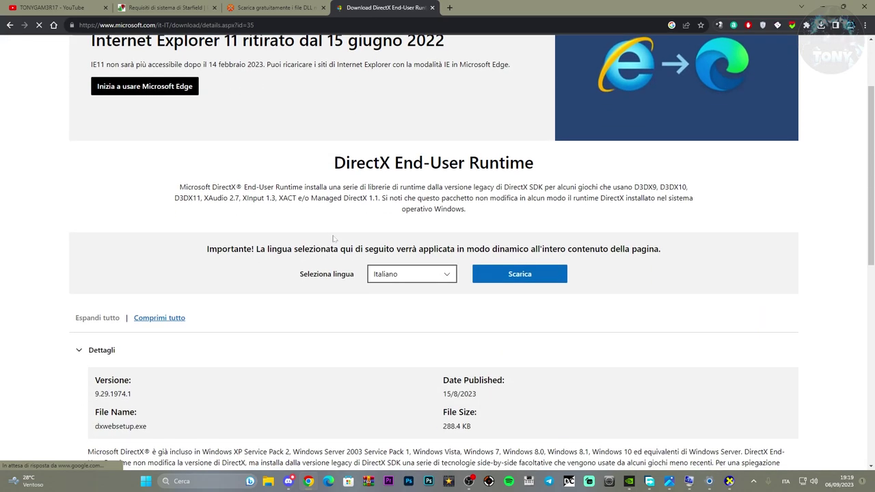
scroll(334, 239, down, 4)
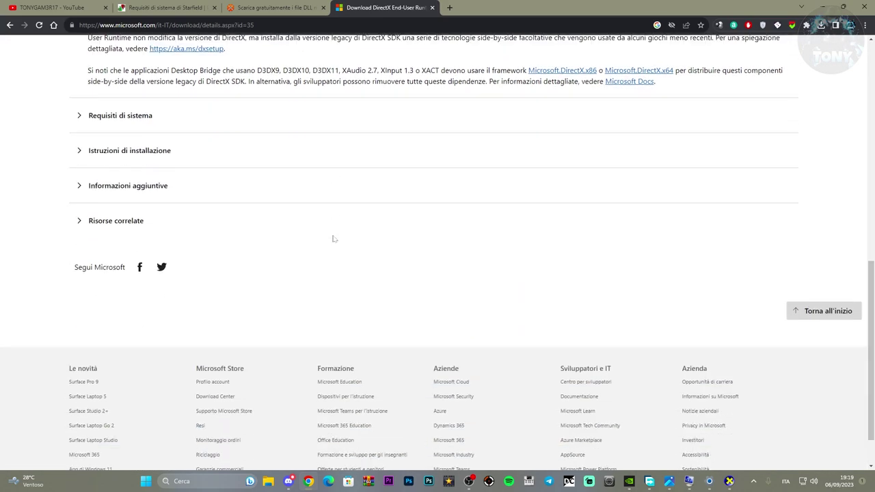
scroll(321, 239, up, 8)
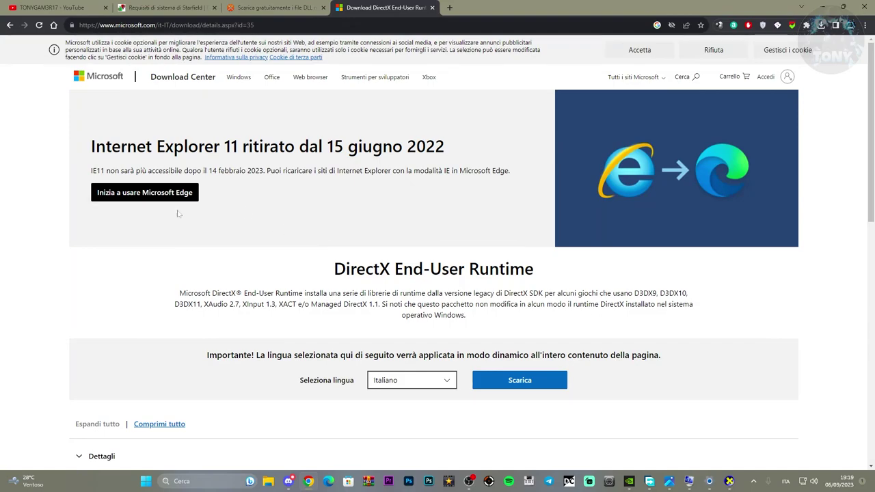
scroll(522, 323, down, 2)
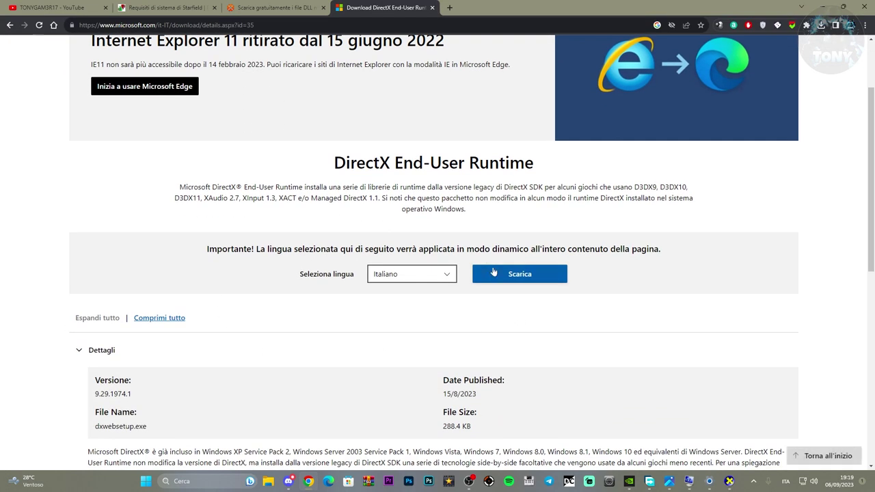
Step: Close the DirectX End-User Runtime and DLL-files.com pages and exit Chrome
click(432, 8)
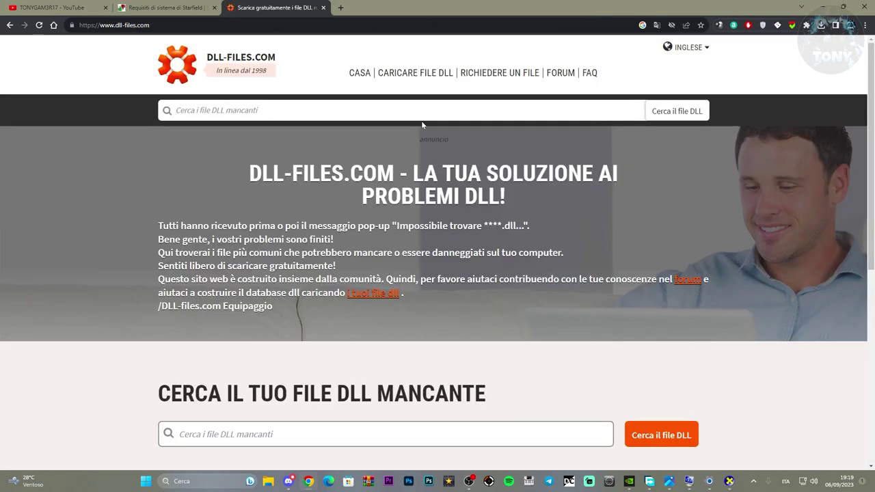
click(322, 7)
click(867, 8)
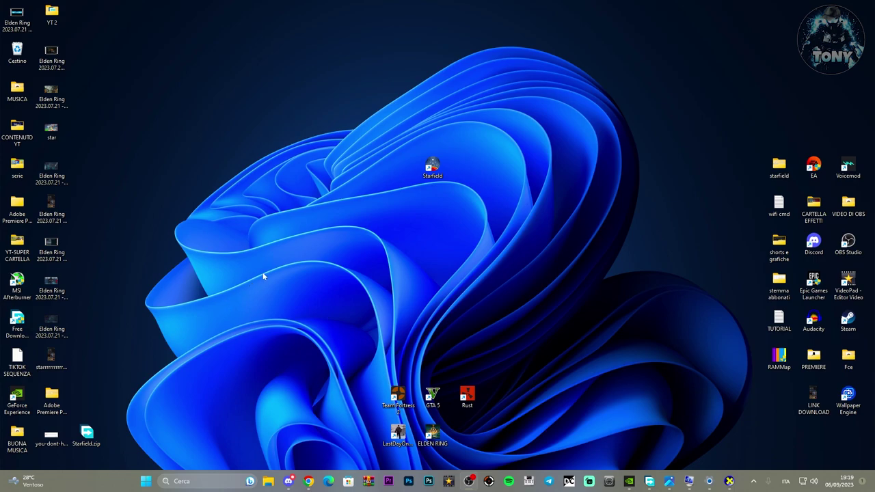
Step: Run dxdiag from the Windows search and check the graphics card and video memory details of the first display
click(206, 481)
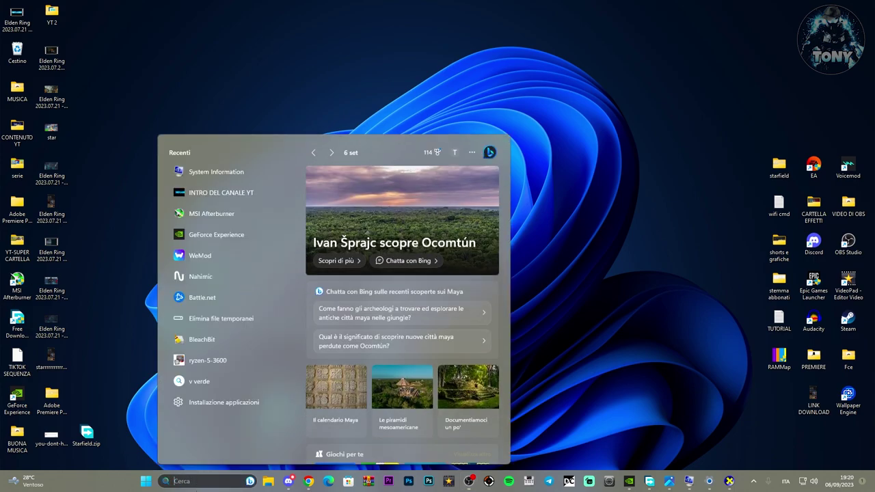
text(dxdiag)
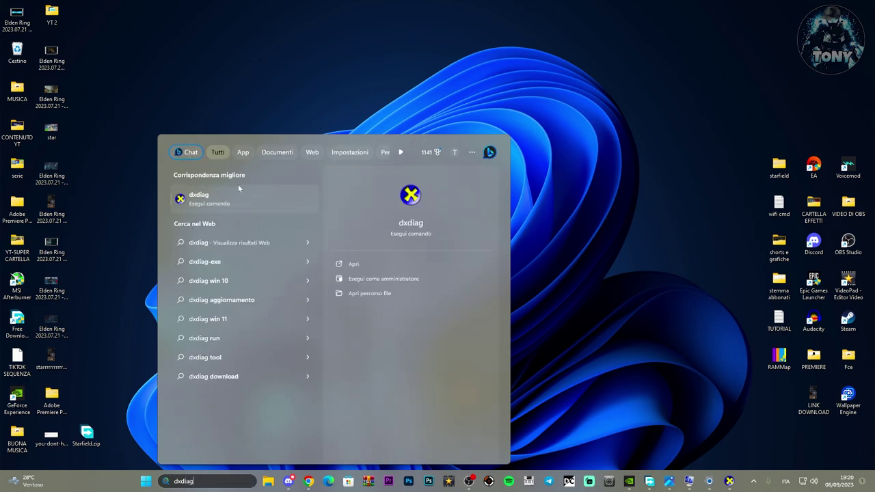
click(259, 112)
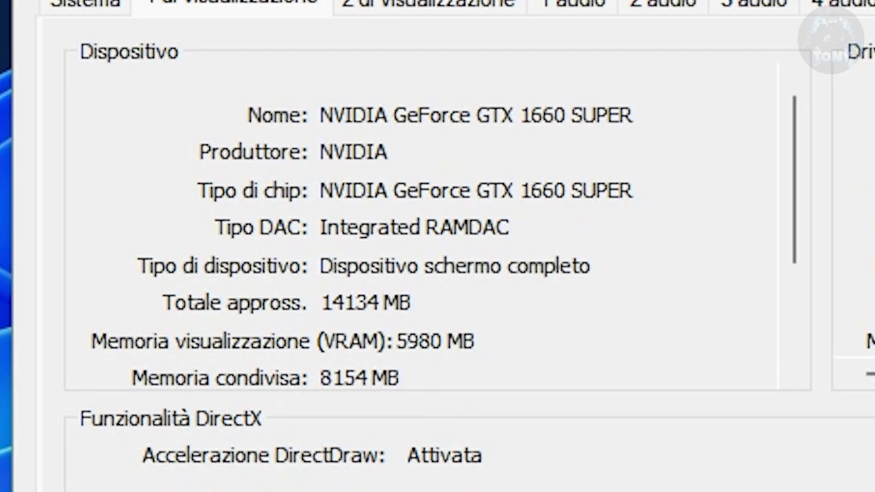